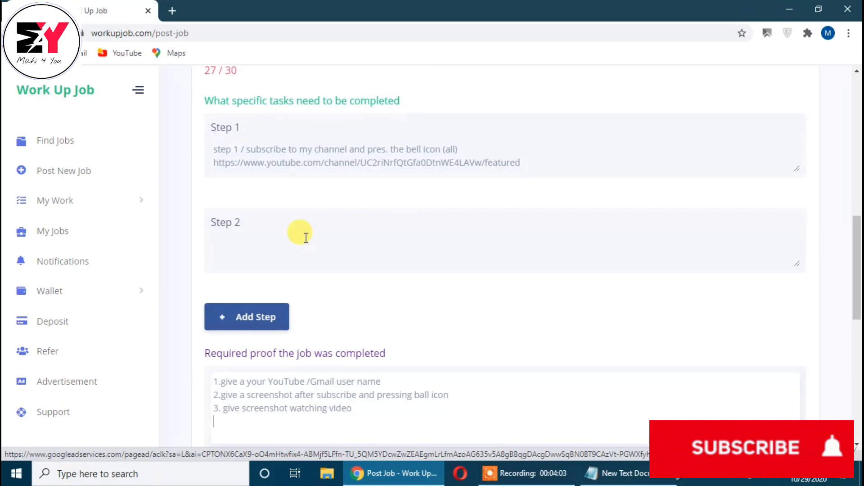
Finish the Job Info stage without a thumbnail image and continue to the Budget & Setting stage.
{"action": "scroll", "coordinate": [275, 420], "scroll_direction": "down", "scroll_amount": 4}
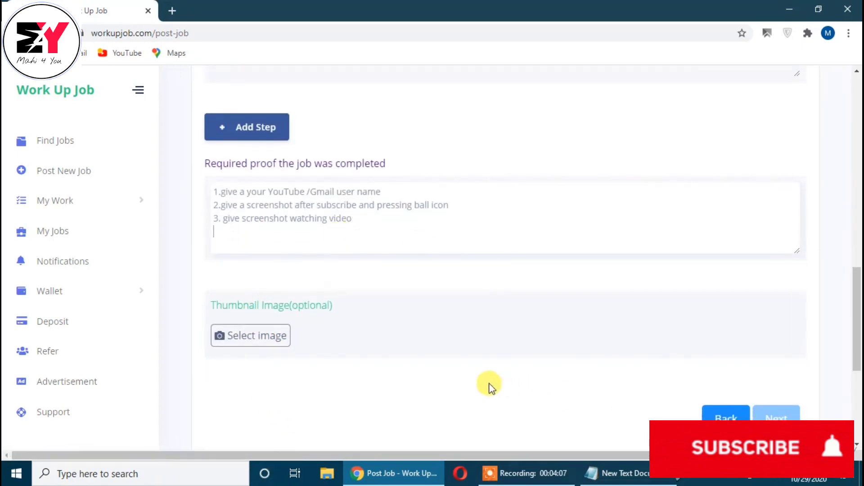
{"action": "scroll", "coordinate": [432, 381], "scroll_direction": "up", "scroll_amount": 1}
{"action": "left_click", "coordinate": [336, 334]}
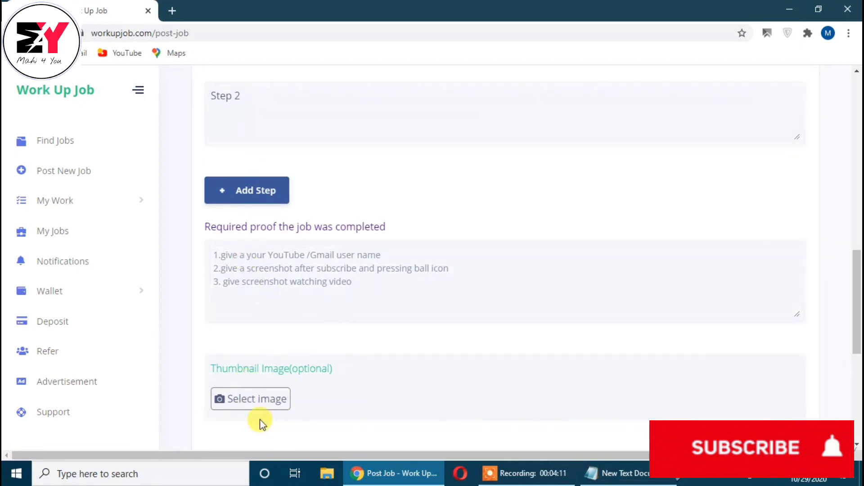
{"action": "scroll", "coordinate": [297, 369], "scroll_direction": "down", "scroll_amount": 2}
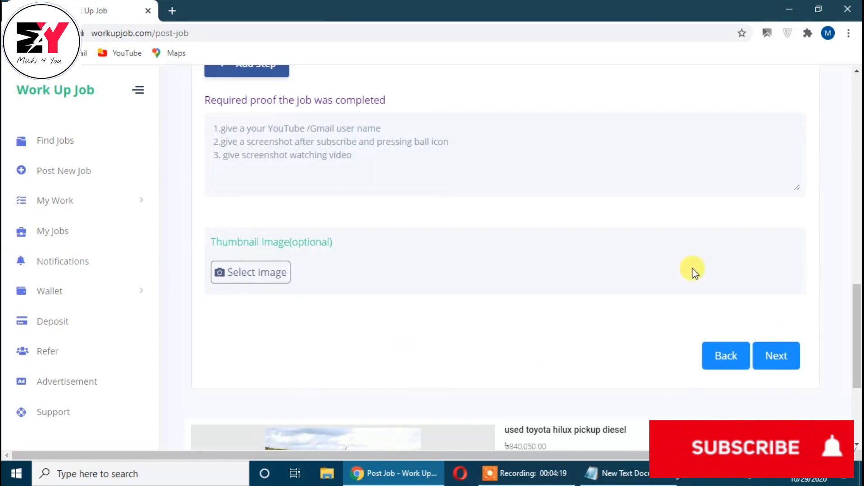
{"action": "left_click", "coordinate": [775, 358]}
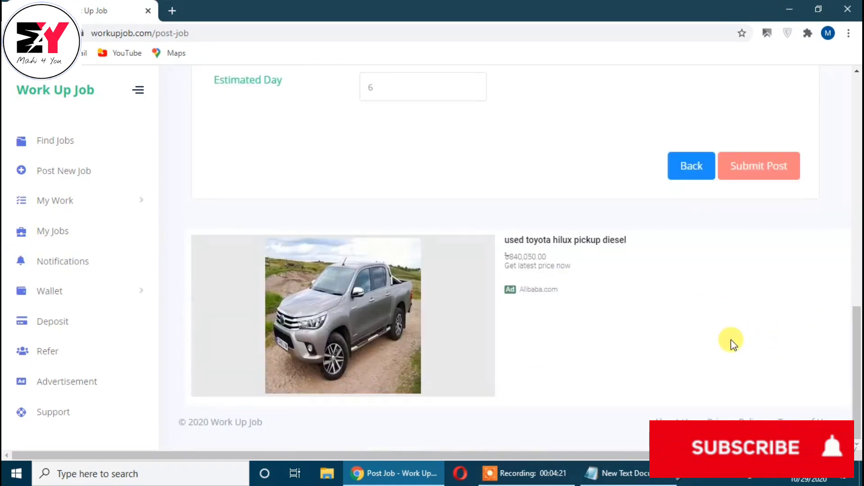
Set the number of workers needed for the job to 19.
{"action": "scroll", "coordinate": [653, 319], "scroll_direction": "up", "scroll_amount": 7}
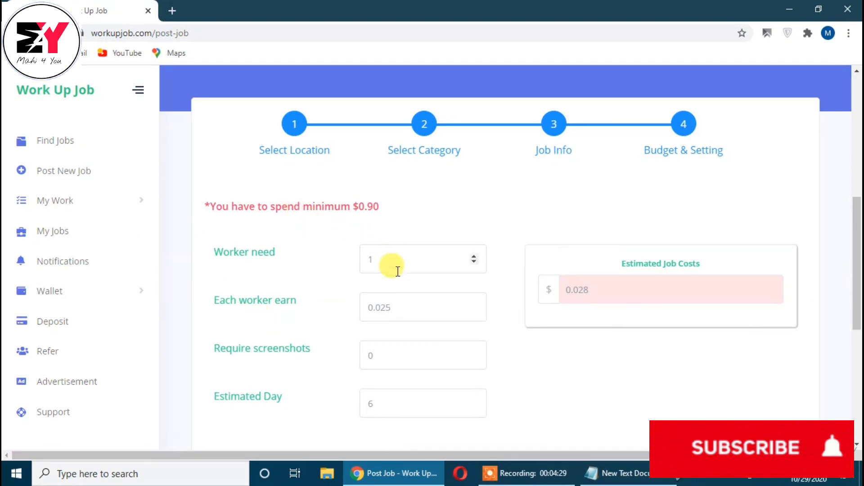
{"action": "left_click", "coordinate": [382, 259]}
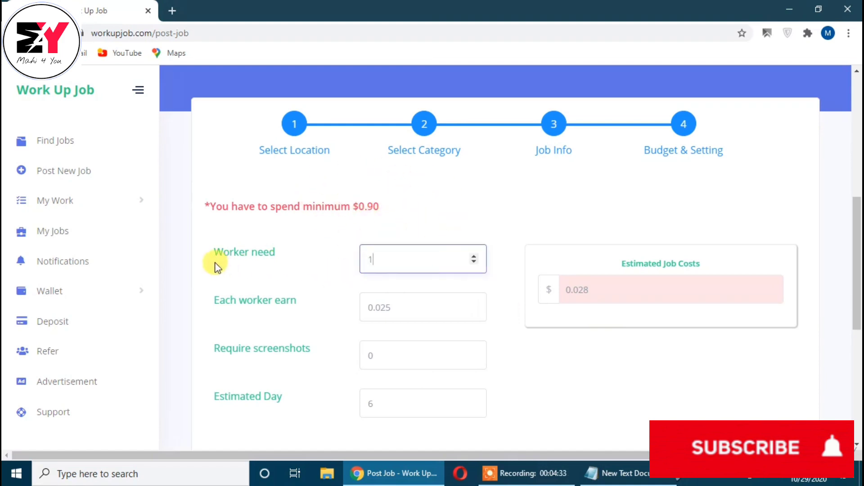
{"action": "left_click", "coordinate": [471, 255]}
{"action": "left_click", "coordinate": [473, 255]}
{"action": "left_click", "coordinate": [473, 255]}
{"action": "left_click", "coordinate": [473, 255]}
{"action": "left_click", "coordinate": [474, 255]}
{"action": "left_click", "coordinate": [474, 263]}
{"action": "left_click", "coordinate": [474, 262]}
Set the amount each worker earns to 0.015.
{"action": "left_click", "coordinate": [393, 307]}
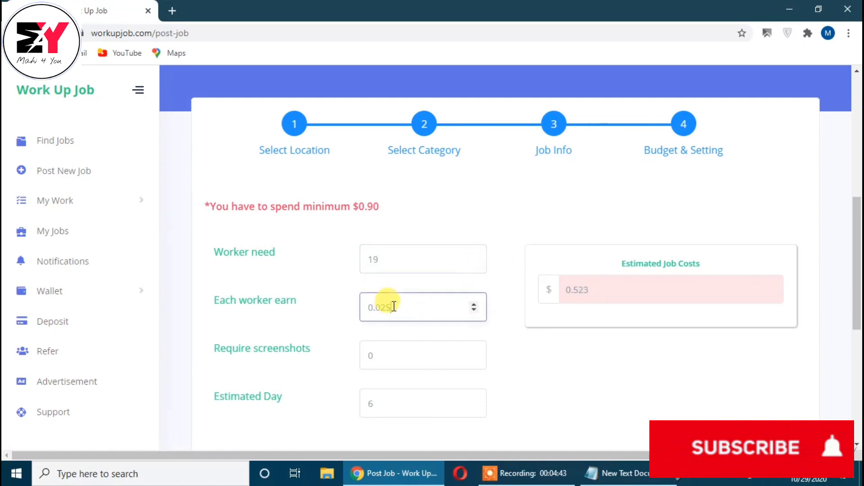
{"action": "left_click", "coordinate": [473, 308]}
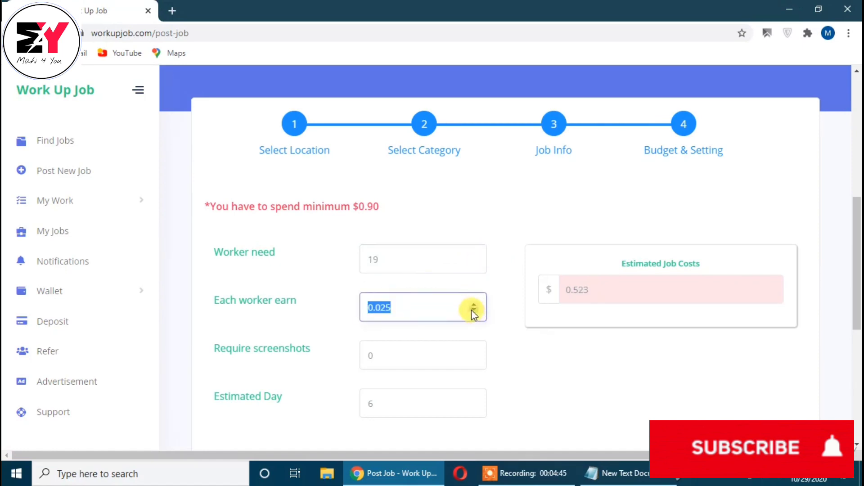
{"action": "left_click", "coordinate": [391, 309]}
{"action": "mouse_move", "coordinate": [392, 308]}
{"action": "left_mouse_down"}
{"action": "mouse_move", "coordinate": [372, 305]}
{"action": "mouse_move", "coordinate": [386, 311]}
{"action": "left_mouse_up"}
{"action": "type", "text": "15"}
{"action": "left_click", "coordinate": [622, 419]}
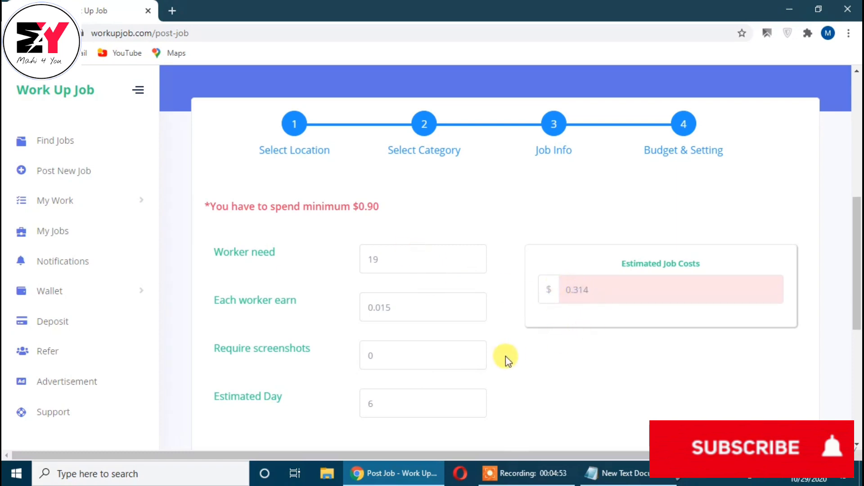
Set the number of required screenshots to 2.
{"action": "scroll", "coordinate": [506, 356], "scroll_direction": "down", "scroll_amount": 1}
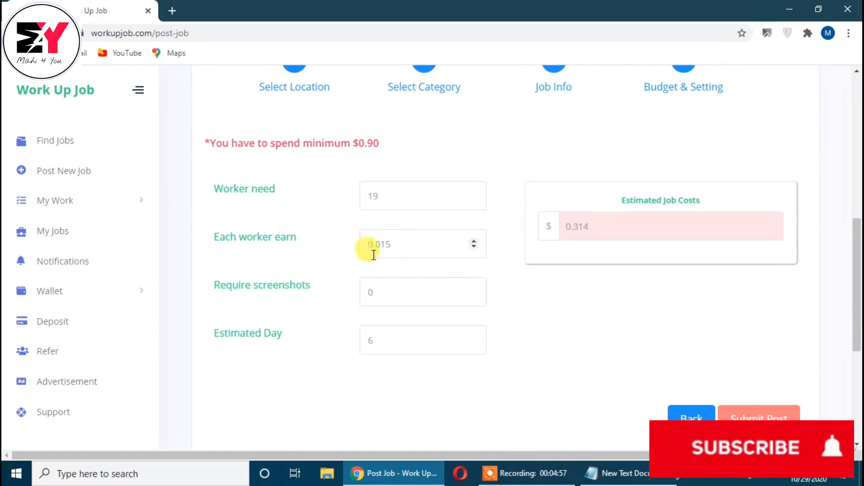
{"action": "left_click", "coordinate": [401, 242]}
{"action": "left_click", "coordinate": [410, 298]}
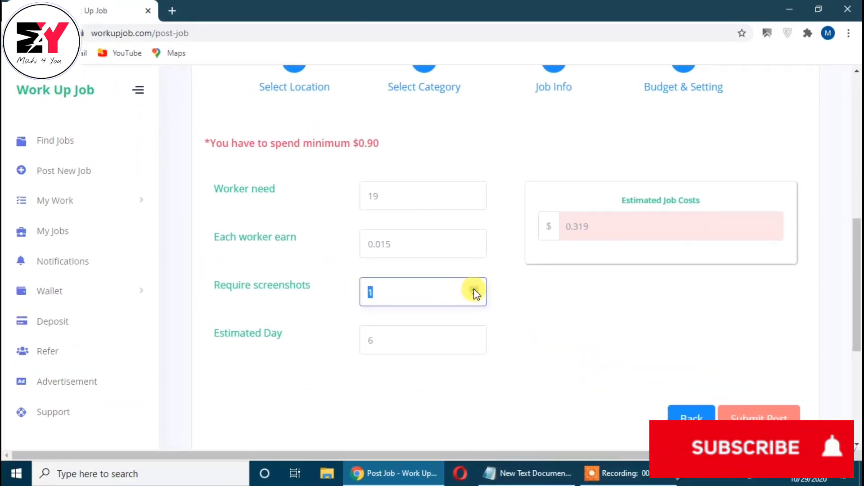
{"action": "left_click", "coordinate": [474, 288]}
{"action": "left_click", "coordinate": [474, 288]}
{"action": "left_click", "coordinate": [466, 420]}
Set the estimated days for the job to 4.
{"action": "left_click", "coordinate": [405, 337]}
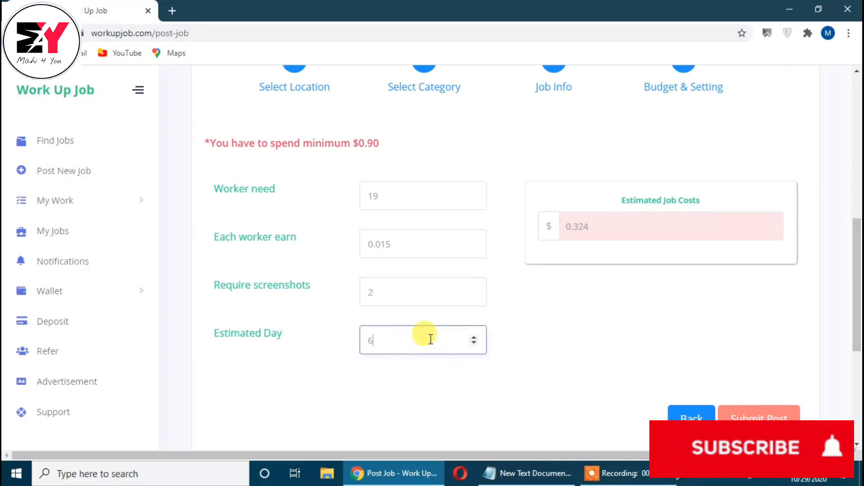
{"action": "left_click", "coordinate": [474, 337]}
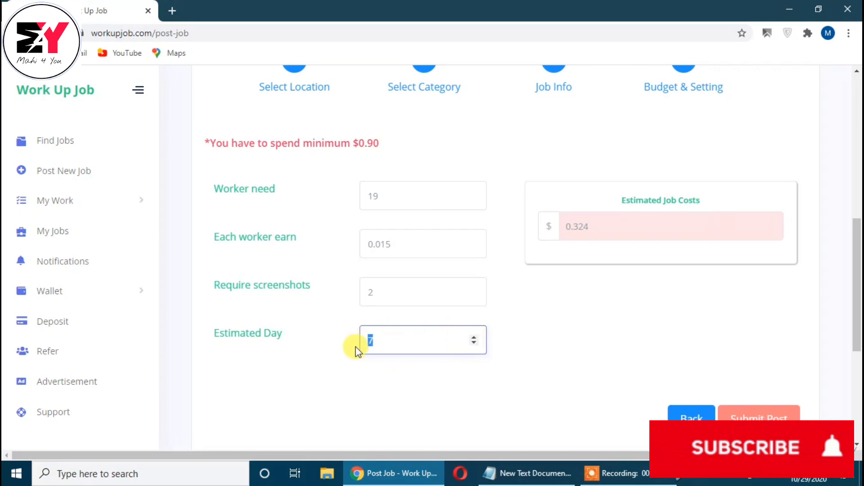
{"action": "left_click", "coordinate": [507, 386]}
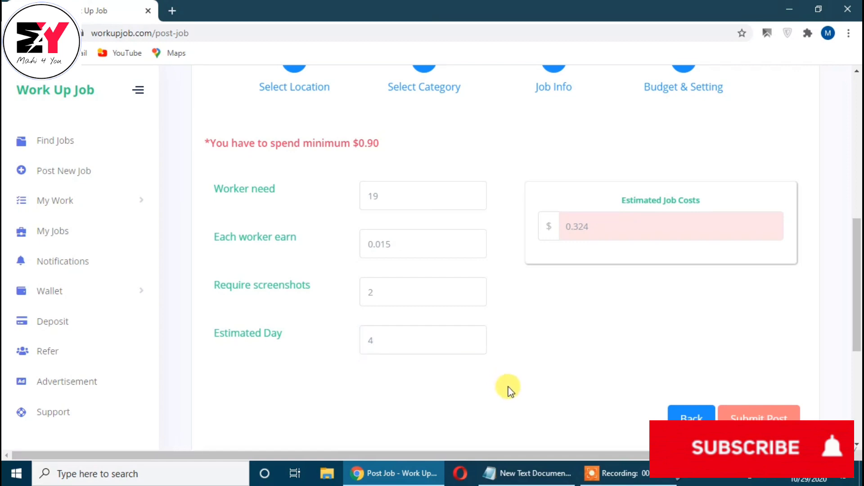
Increase the number of workers needed to 100 so the job meets the $0.90 minimum spend.
{"action": "left_click", "coordinate": [382, 197]}
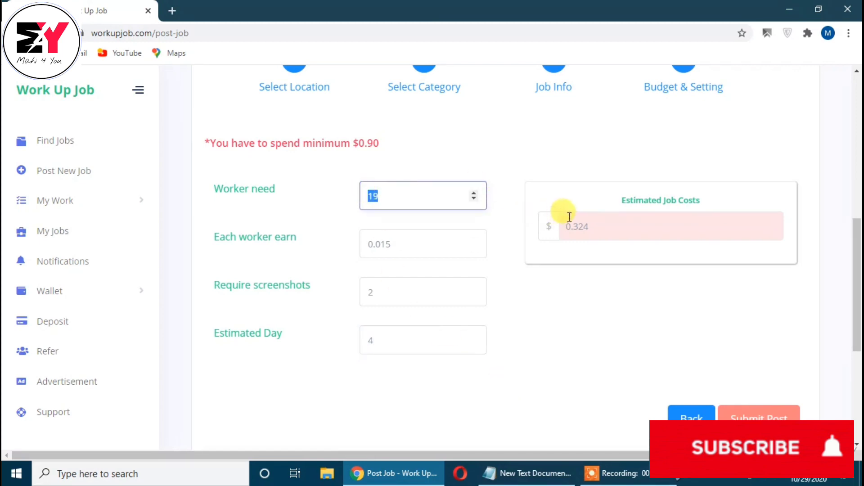
{"action": "left_click", "coordinate": [595, 226]}
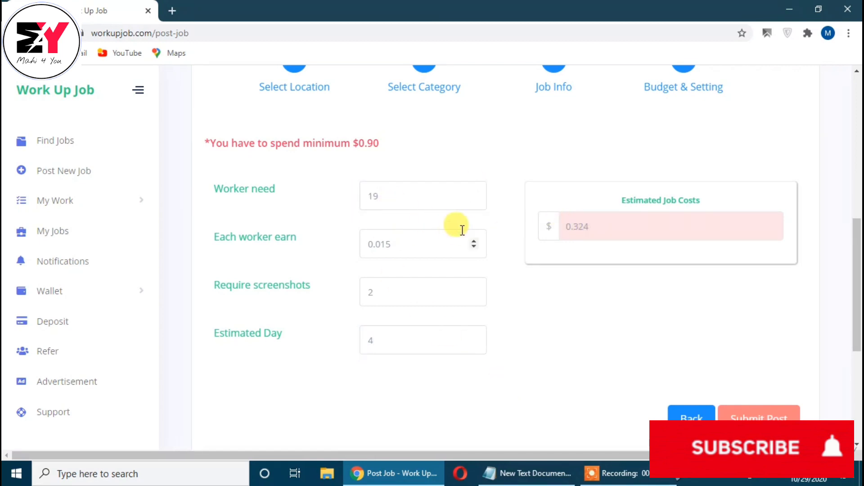
{"action": "mouse_move", "coordinate": [477, 243]}
{"action": "double_click", "coordinate": [372, 196]}
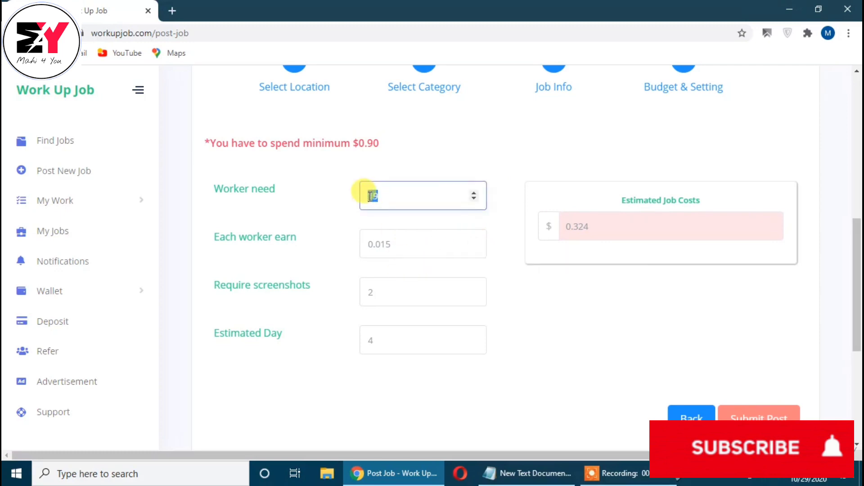
{"action": "left_click", "coordinate": [475, 193]}
{"action": "left_click", "coordinate": [475, 193]}
{"action": "left_click", "coordinate": [475, 193]}
{"action": "left_click", "coordinate": [475, 193]}
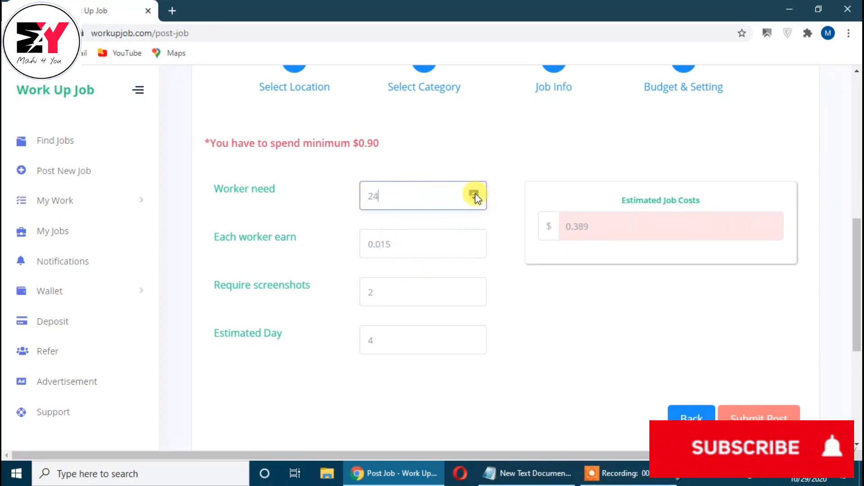
{"action": "left_click", "coordinate": [475, 193]}
{"action": "left_click", "coordinate": [475, 193]}
{"action": "left_click", "coordinate": [474, 194]}
{"action": "left_click", "coordinate": [474, 193]}
{"action": "left_click", "coordinate": [475, 193]}
{"action": "left_click", "coordinate": [475, 193]}
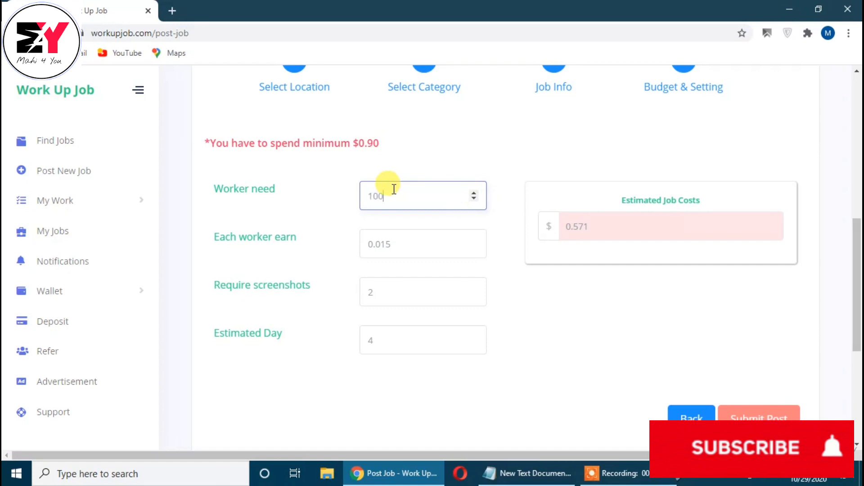
{"action": "left_click", "coordinate": [558, 369]}
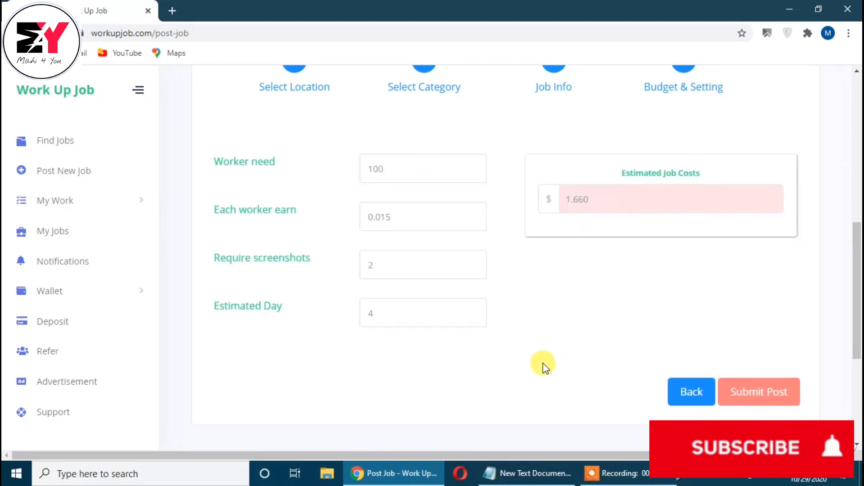
Check the estimated job cost and raise the number of workers needed to 150.
{"action": "scroll", "coordinate": [546, 334], "scroll_direction": "up", "scroll_amount": 2}
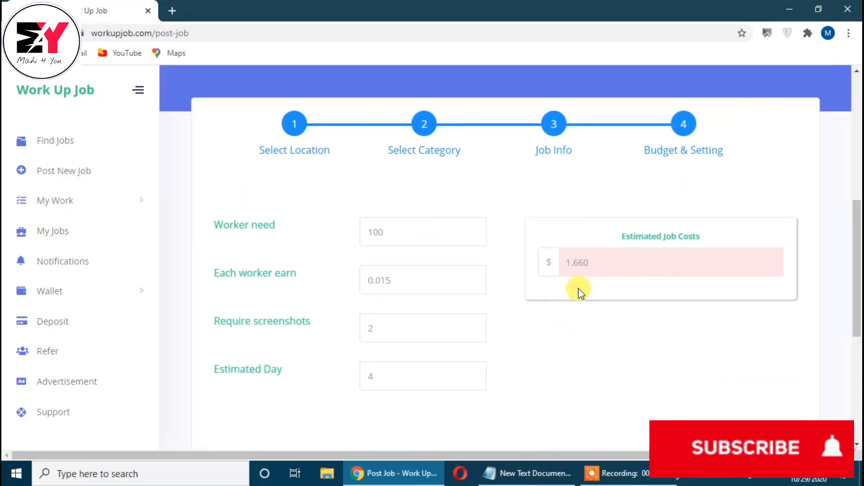
{"action": "mouse_move", "coordinate": [568, 268]}
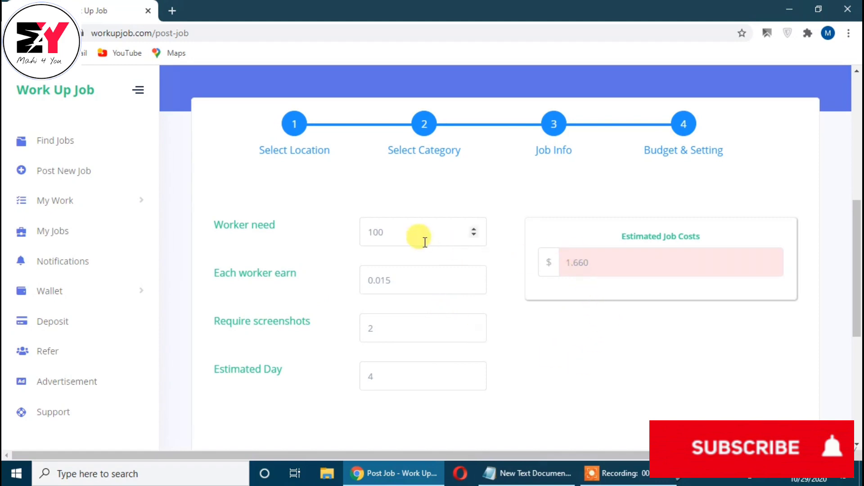
{"action": "left_click", "coordinate": [388, 234]}
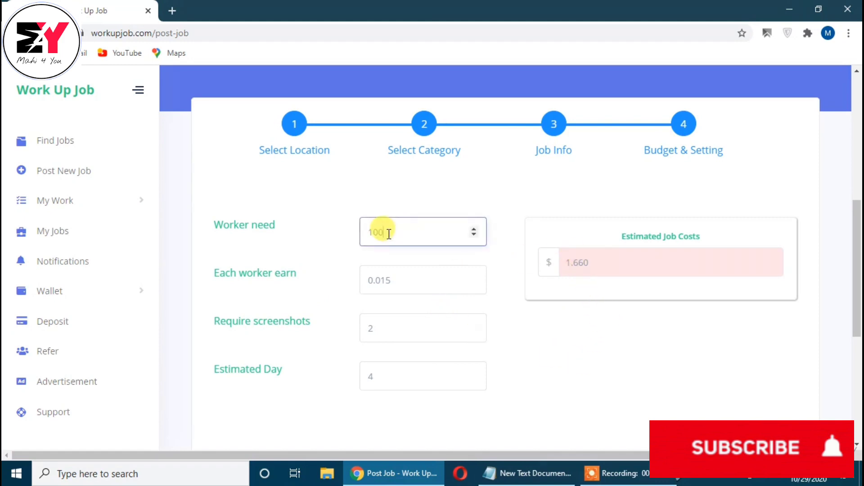
{"action": "left_click_drag", "start_coordinate": [378, 233], "coordinate": [362, 234]}
{"action": "type", "text": "15"}
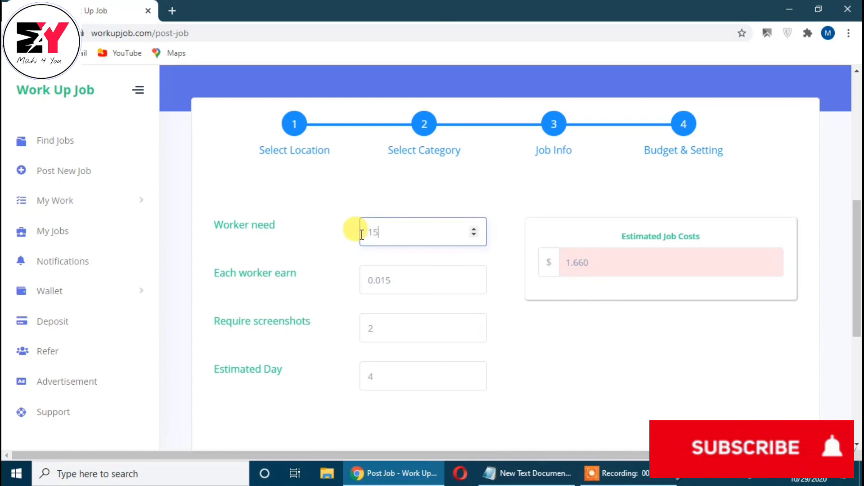
{"action": "left_click", "coordinate": [544, 404]}
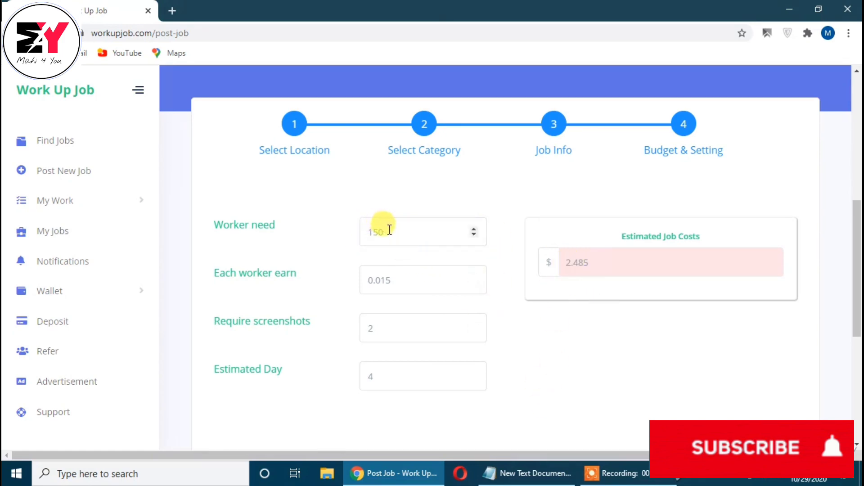
Lower the number of workers needed to 140.
{"action": "left_click_drag", "start_coordinate": [384, 233], "coordinate": [374, 233]}
{"action": "type", "text": "40"}
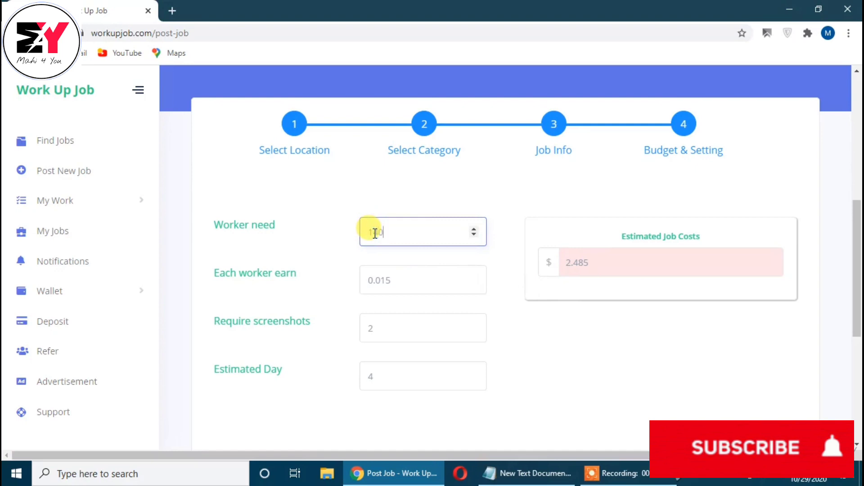
{"action": "left_click", "coordinate": [688, 388]}
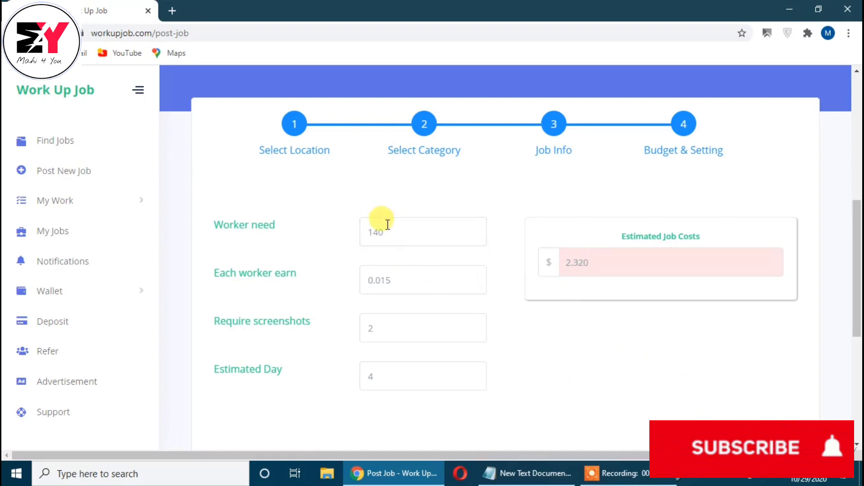
Set the number of workers needed to 130 and update the estimated job cost.
{"action": "left_click_drag", "start_coordinate": [383, 232], "coordinate": [374, 231]}
{"action": "key", "text": "BackSpace"}
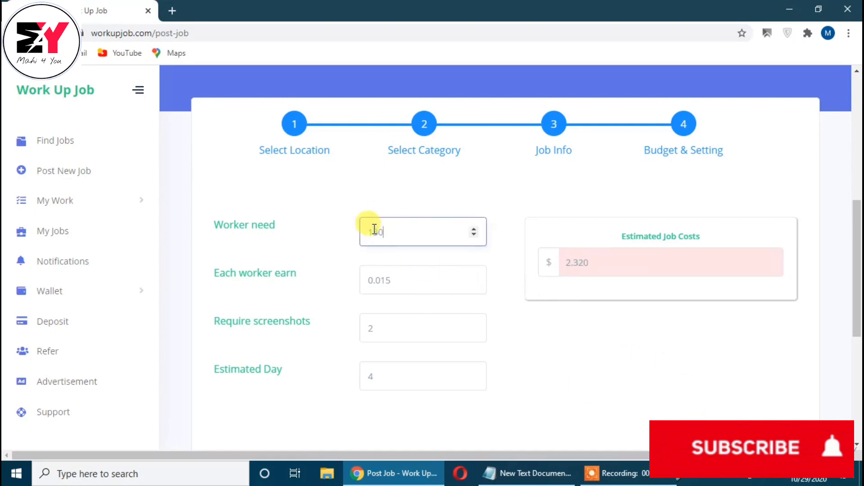
{"action": "left_click", "coordinate": [558, 360]}
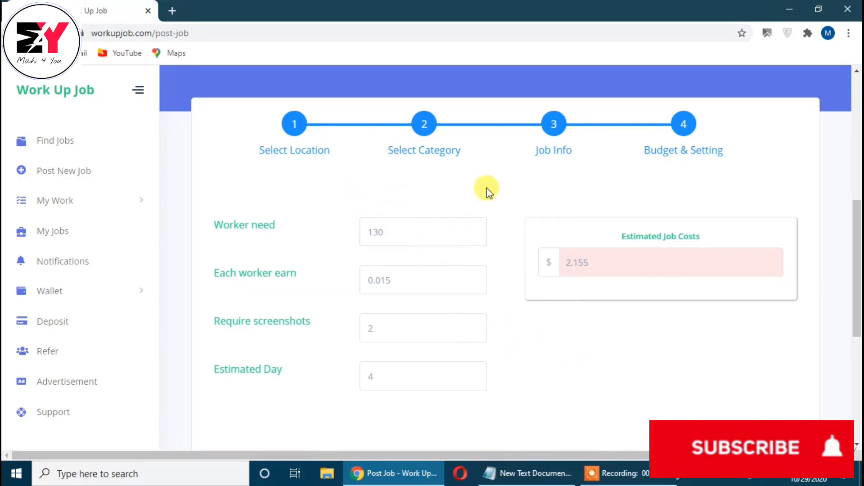
Go to the Deposit page, dismiss the translation prompt and open the Bkash deposit form.
{"action": "scroll", "coordinate": [450, 257], "scroll_direction": "down", "scroll_amount": 2}
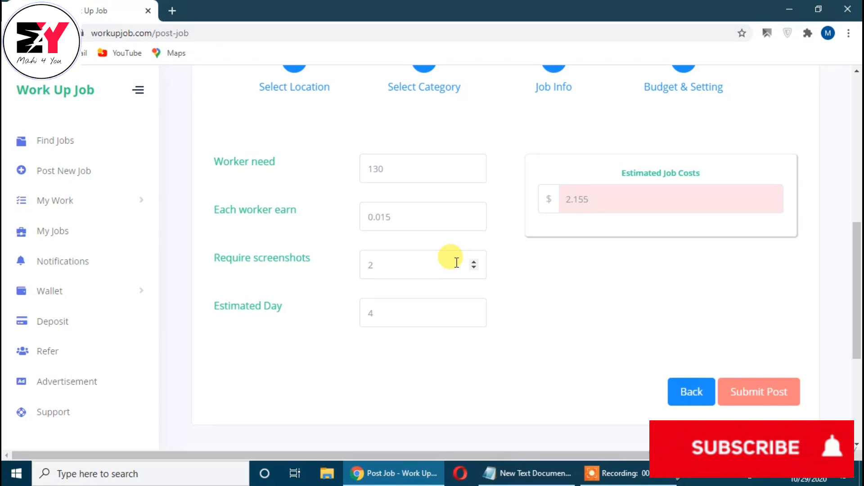
{"action": "mouse_move", "coordinate": [399, 475]}
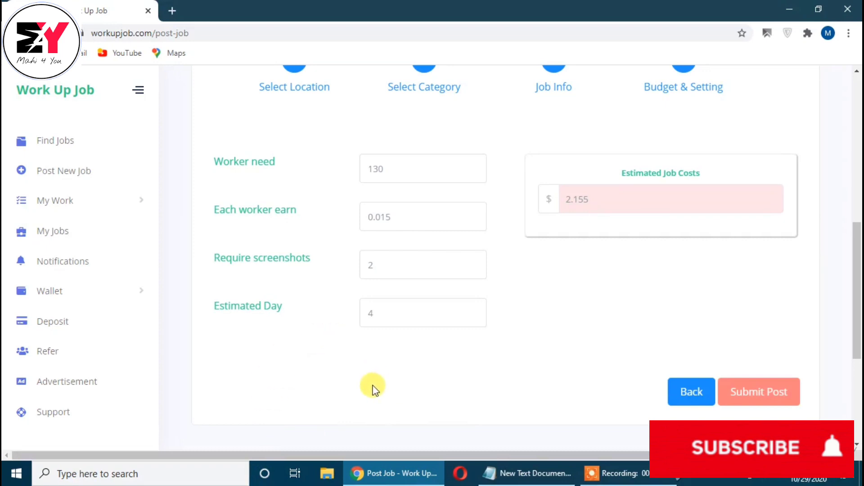
{"action": "left_click", "coordinate": [36, 331]}
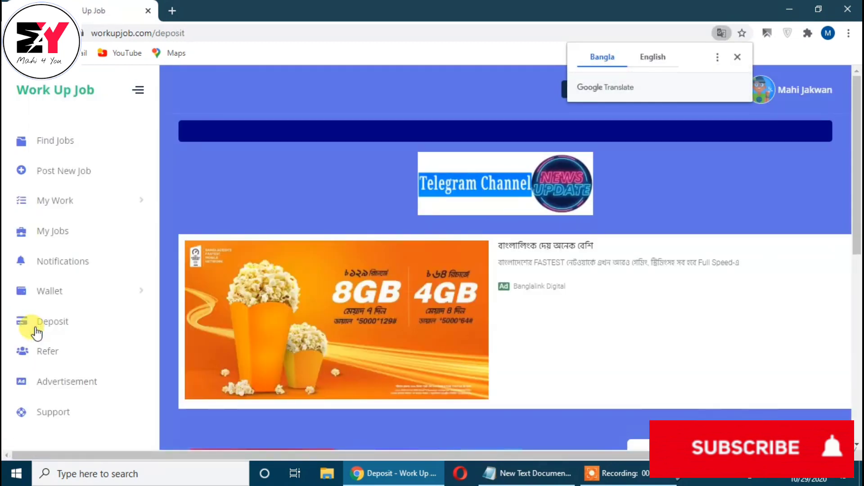
{"action": "left_click", "coordinate": [738, 56]}
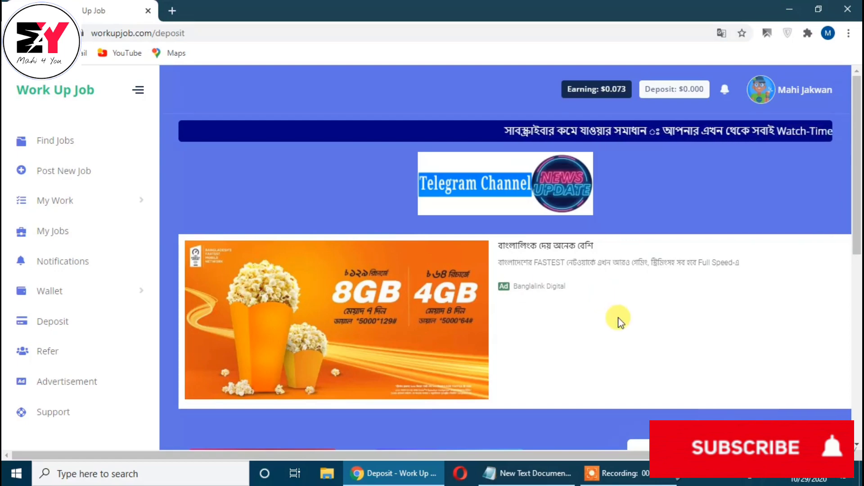
{"action": "scroll", "coordinate": [617, 318], "scroll_direction": "down", "scroll_amount": 5}
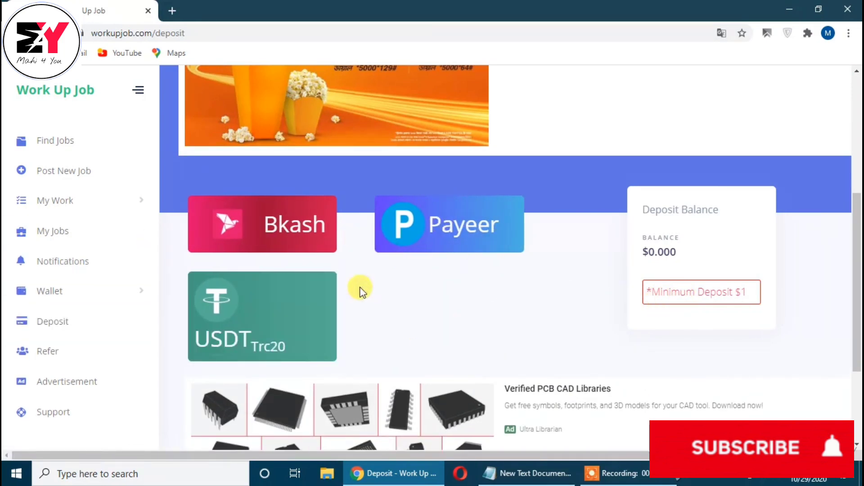
{"action": "left_click", "coordinate": [276, 226]}
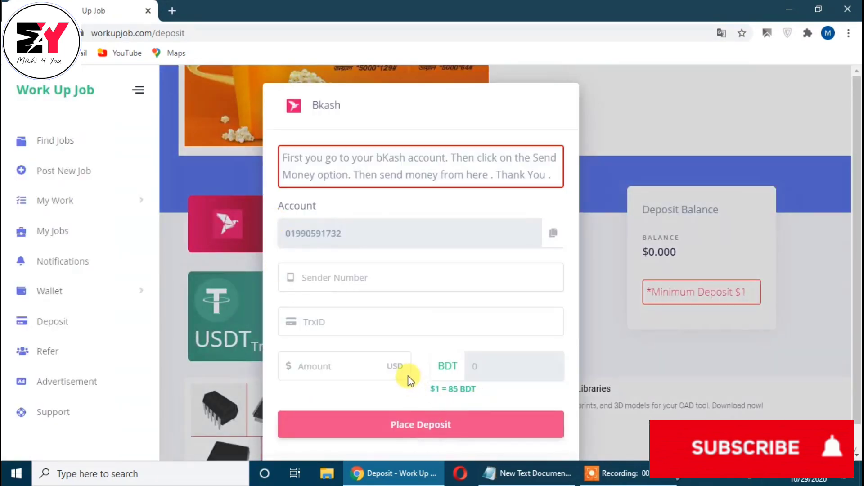
Enter a deposit amount of 2 USD in the Bkash form to check its BDT equivalent.
{"action": "left_click", "coordinate": [342, 365]}
{"action": "left_click", "coordinate": [376, 363]}
{"action": "left_click", "coordinate": [376, 362]}
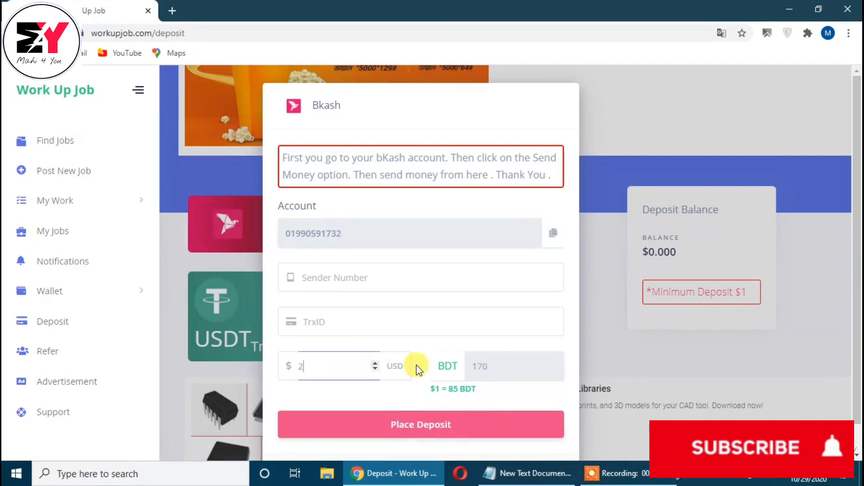
{"action": "left_click", "coordinate": [510, 372]}
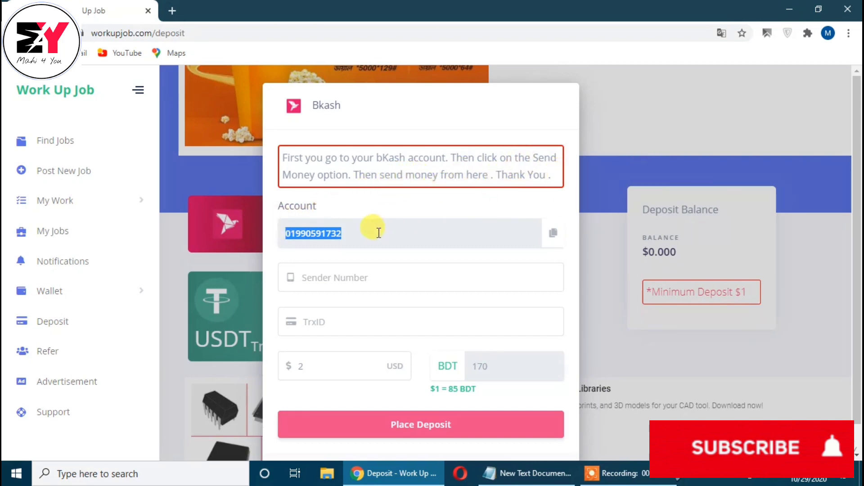
Examine the sender number and TrxID fields, close the Bkash form without placing the deposit and collapse the sidebar.
{"action": "left_click", "coordinate": [343, 280]}
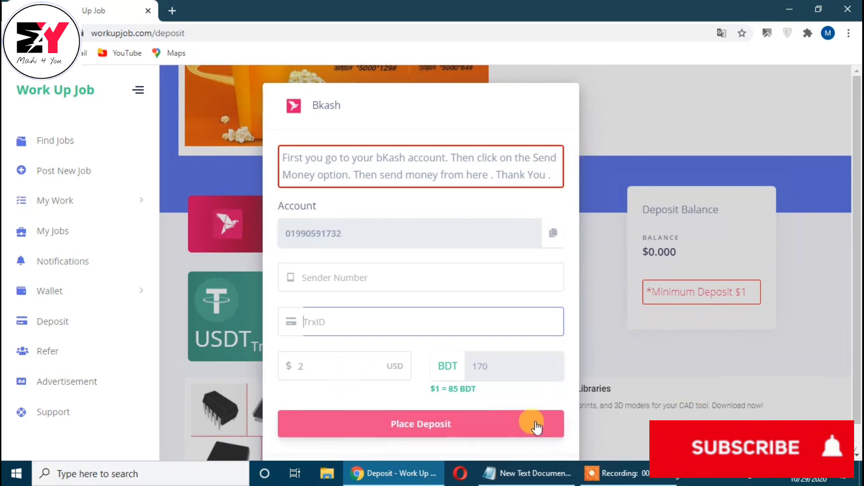
{"action": "scroll", "coordinate": [538, 420], "scroll_direction": "down", "scroll_amount": 1}
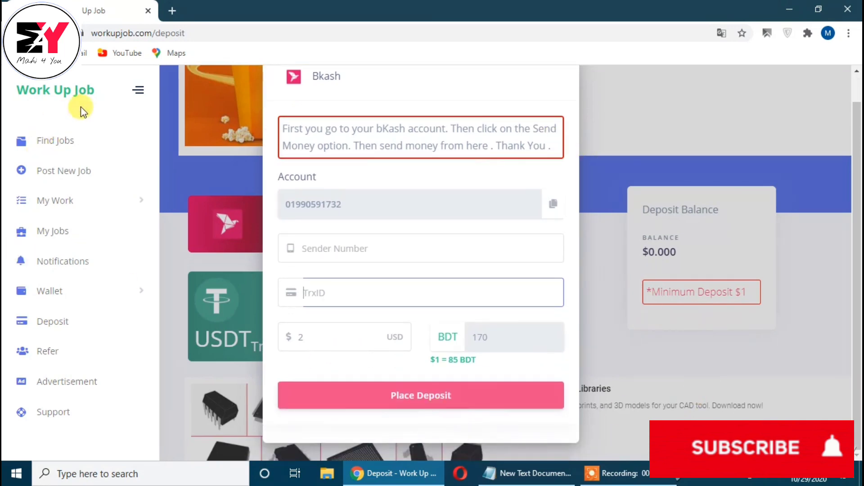
{"action": "left_click", "coordinate": [139, 91]}
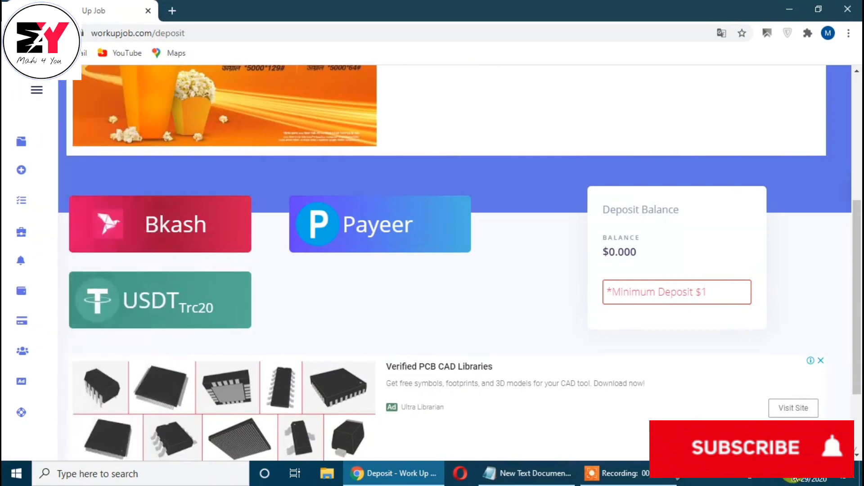
Look over the Deposit page's payment options, the video link in the scrolling notice and the account menu.
{"action": "scroll", "coordinate": [840, 380], "scroll_direction": "up", "scroll_amount": 5}
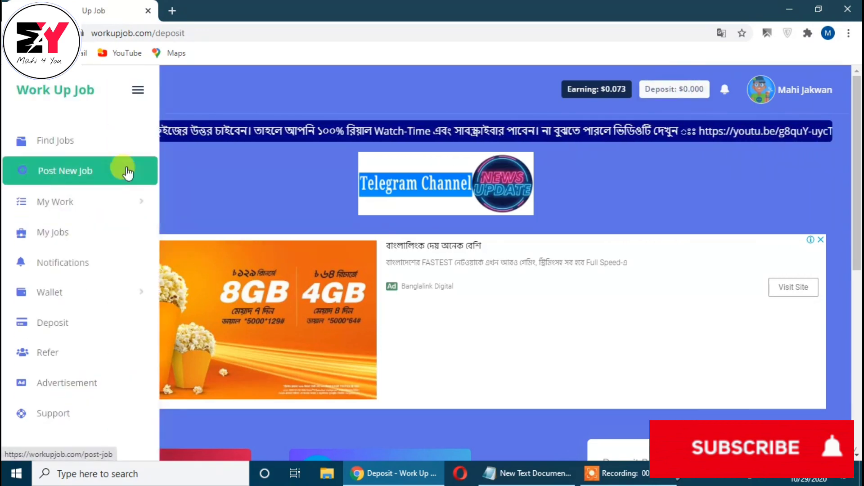
{"action": "scroll", "coordinate": [261, 198], "scroll_direction": "down", "scroll_amount": 5}
{"action": "scroll", "coordinate": [361, 241], "scroll_direction": "down", "scroll_amount": 2}
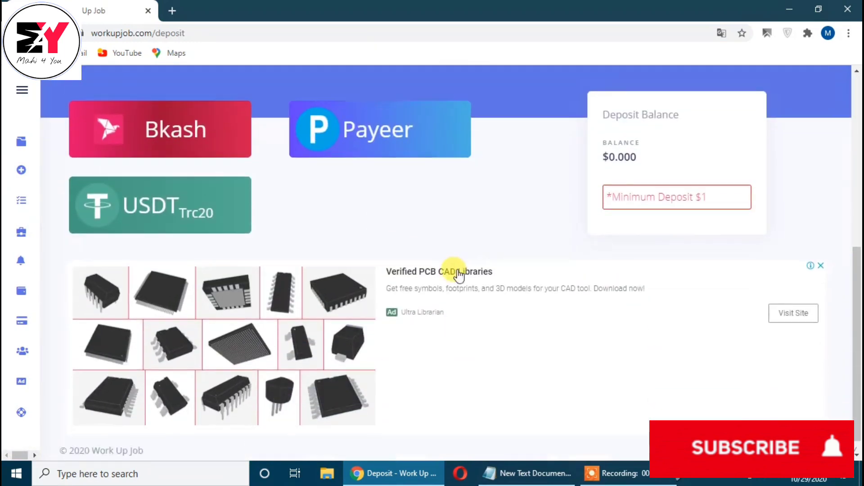
{"action": "scroll", "coordinate": [454, 282], "scroll_direction": "up", "scroll_amount": 8}
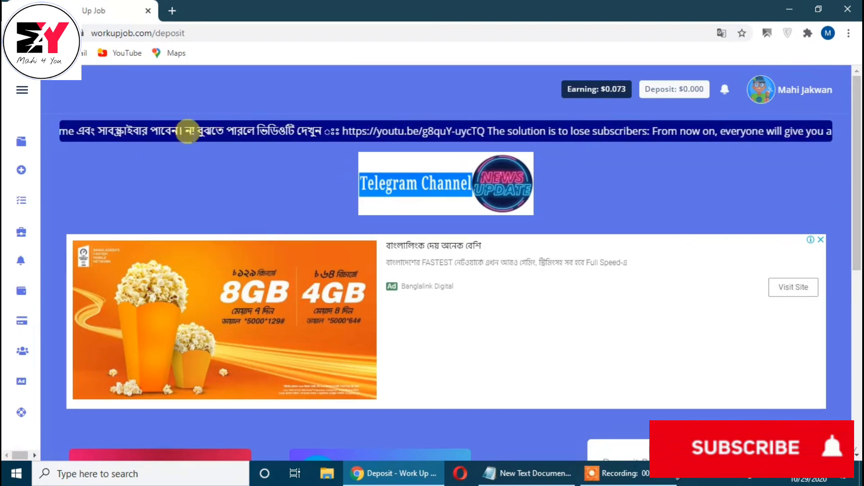
{"action": "mouse_move", "coordinate": [301, 125]}
{"action": "left_mouse_down"}
{"action": "mouse_move", "coordinate": [425, 135]}
{"action": "mouse_move", "coordinate": [566, 128]}
{"action": "mouse_move", "coordinate": [317, 131]}
{"action": "left_mouse_up"}
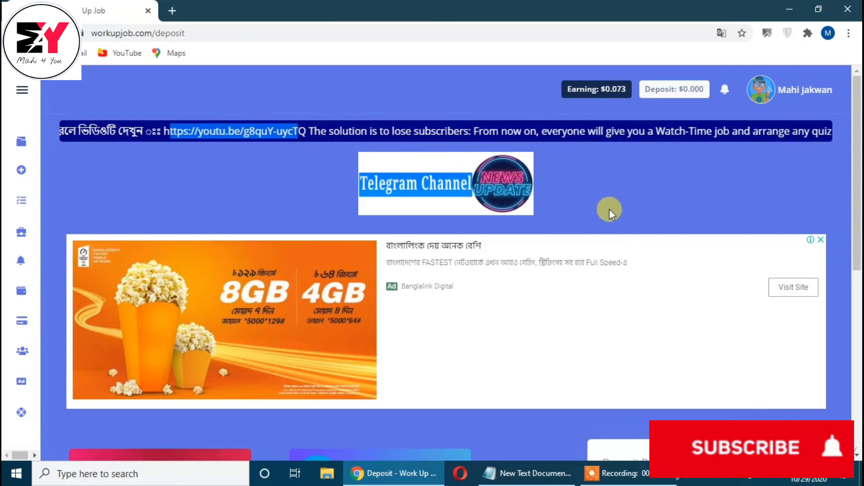
{"action": "left_click", "coordinate": [620, 189]}
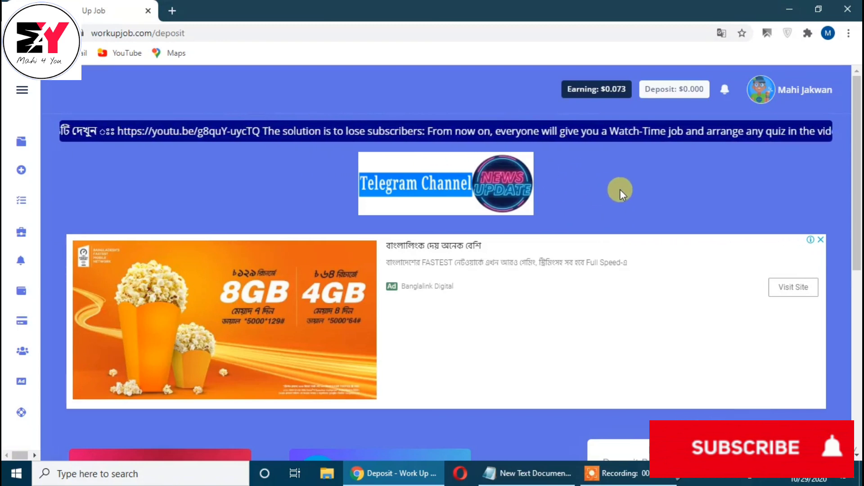
{"action": "left_click", "coordinate": [760, 90]}
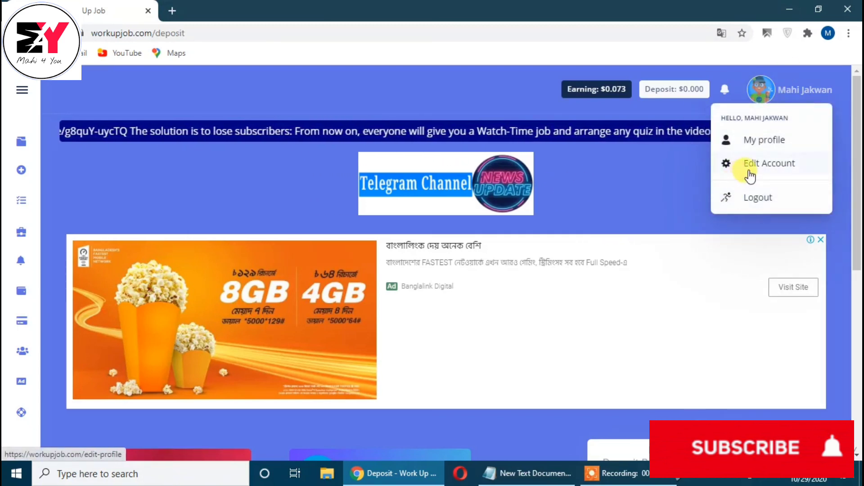
{"action": "left_click", "coordinate": [645, 174]}
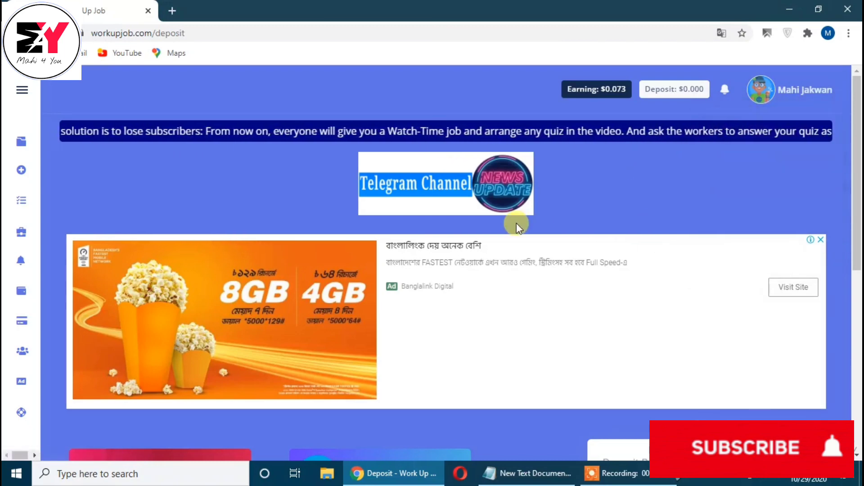
{"action": "scroll", "coordinate": [514, 227], "scroll_direction": "down", "scroll_amount": 5}
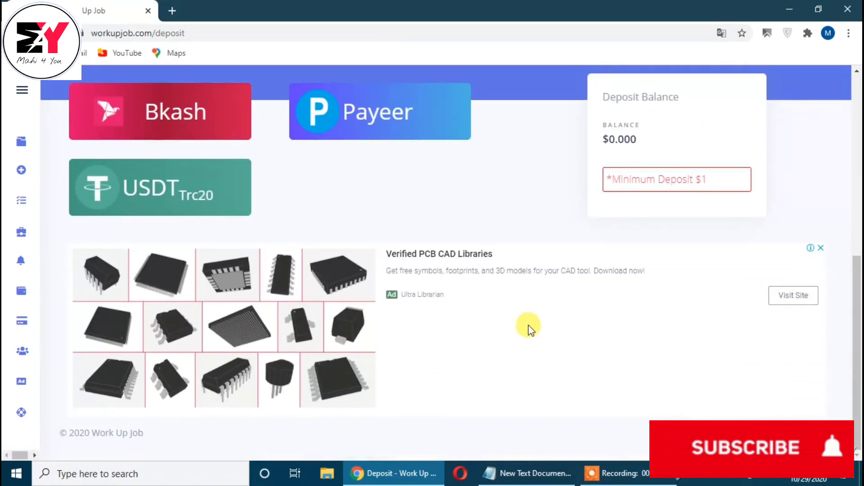
{"action": "scroll", "coordinate": [529, 327], "scroll_direction": "up", "scroll_amount": 10}
Open the Refer page, review the affiliate program details and copy the affiliate link.
{"action": "mouse_move", "coordinate": [54, 322]}
{"action": "scroll", "coordinate": [96, 333], "scroll_direction": "down", "scroll_amount": 5}
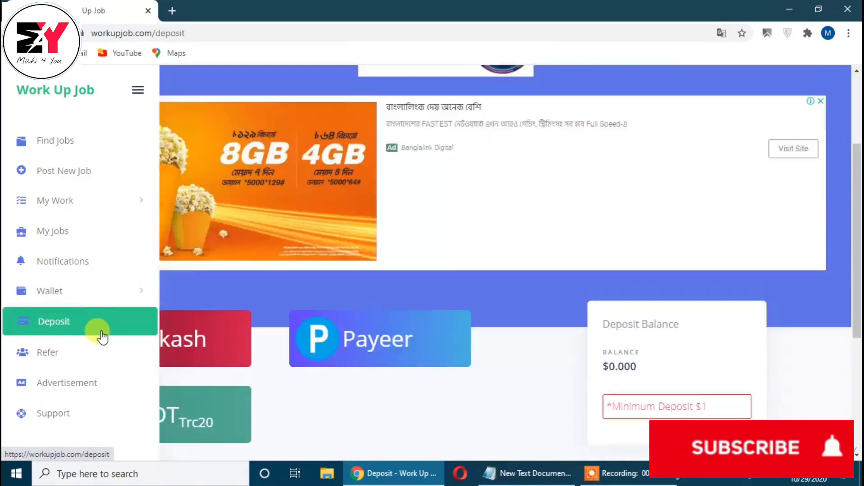
{"action": "left_click", "coordinate": [86, 358]}
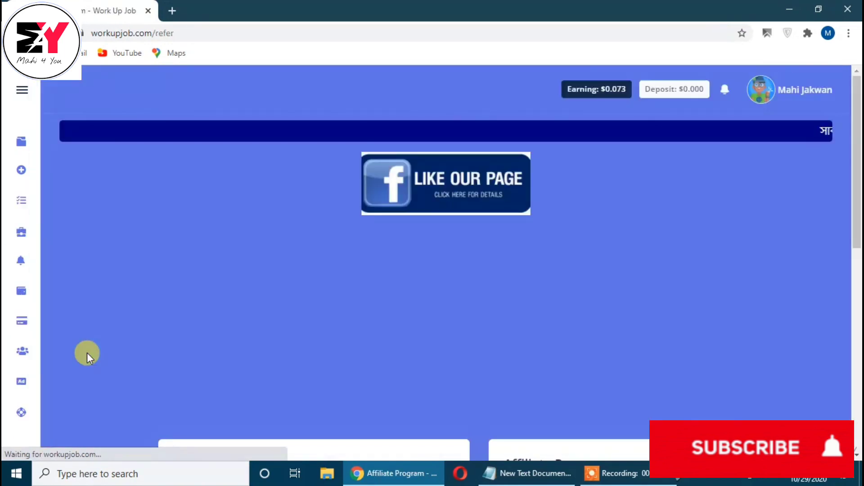
{"action": "scroll", "coordinate": [609, 271], "scroll_direction": "down", "scroll_amount": 3}
{"action": "scroll", "coordinate": [609, 271], "scroll_direction": "down", "scroll_amount": 5}
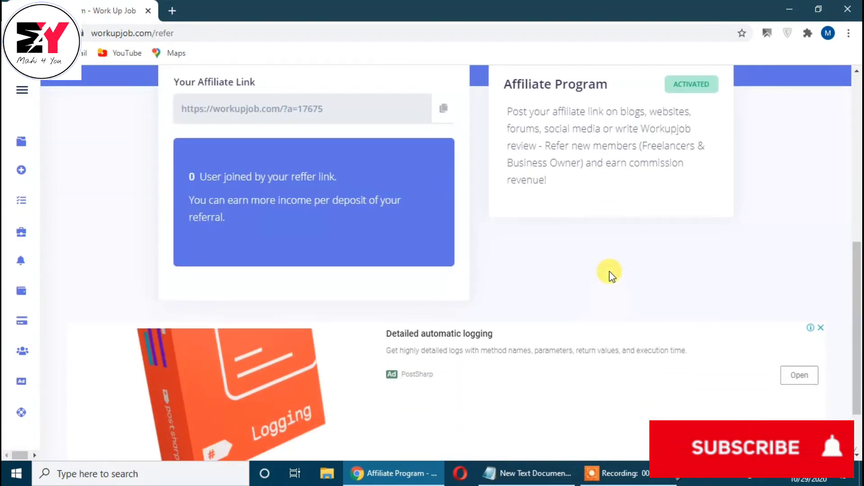
{"action": "scroll", "coordinate": [615, 310], "scroll_direction": "up", "scroll_amount": 3}
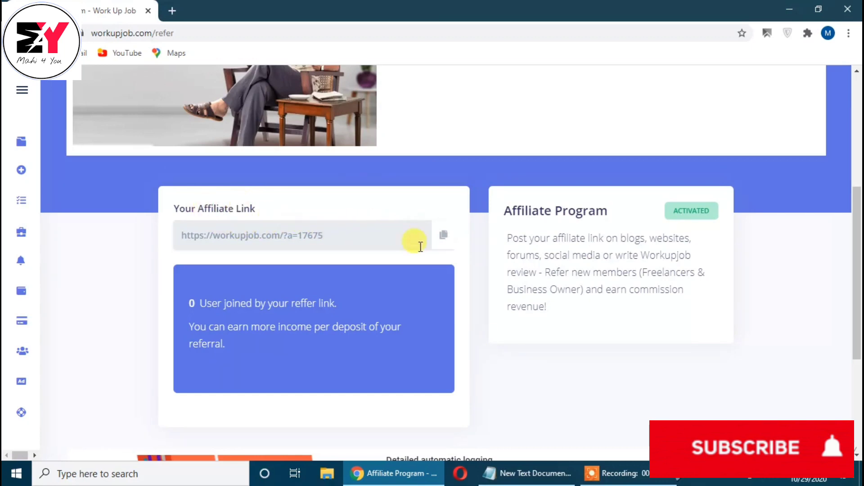
{"action": "left_click", "coordinate": [444, 242]}
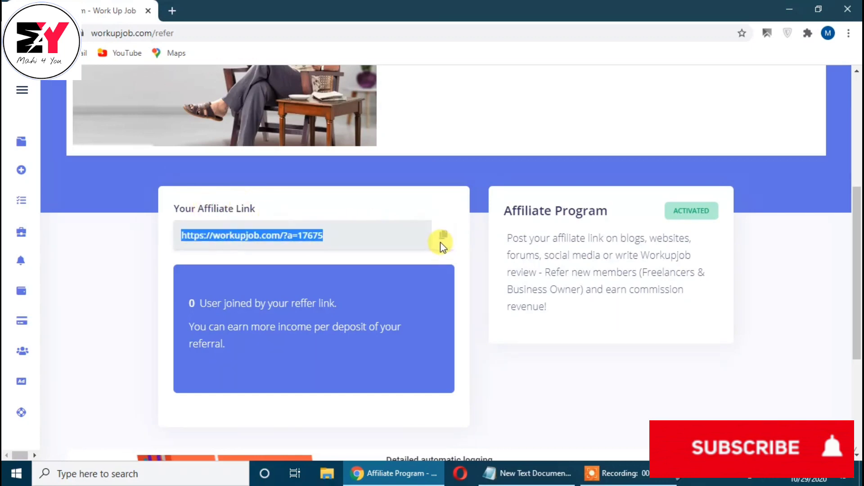
{"action": "scroll", "coordinate": [433, 306], "scroll_direction": "down", "scroll_amount": 5}
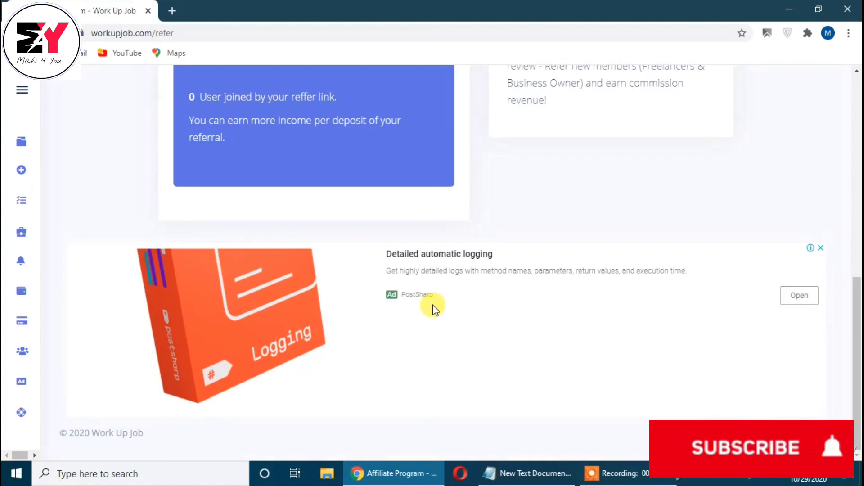
{"action": "scroll", "coordinate": [433, 306], "scroll_direction": "up", "scroll_amount": 1}
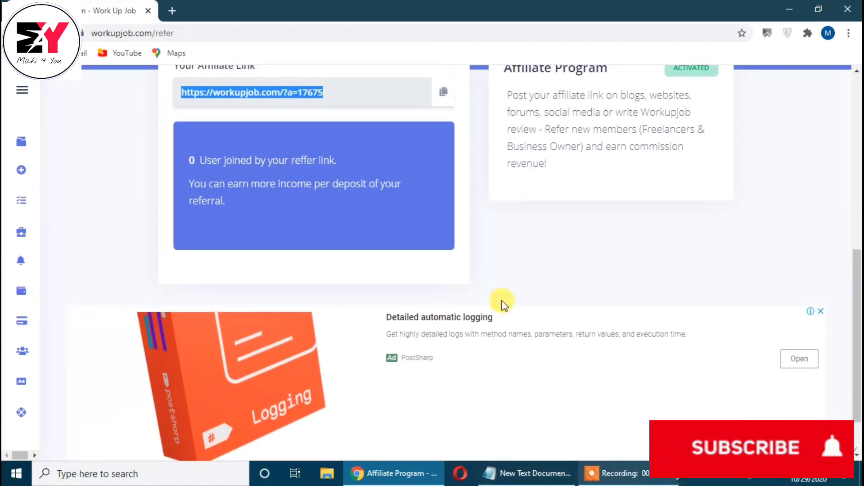
Open the copied affiliate link in a new browser tab and view the page it leads to.
{"action": "left_click", "coordinate": [179, 5]}
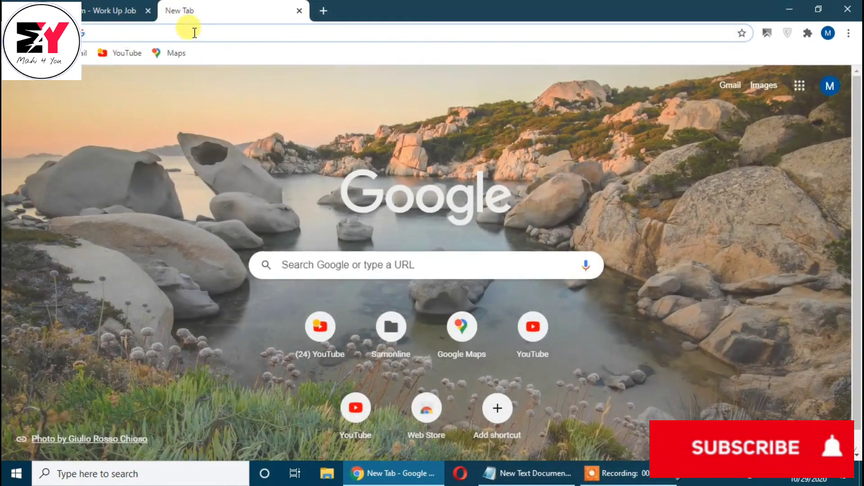
{"action": "right_click", "coordinate": [193, 33]}
{"action": "left_click", "coordinate": [238, 119]}
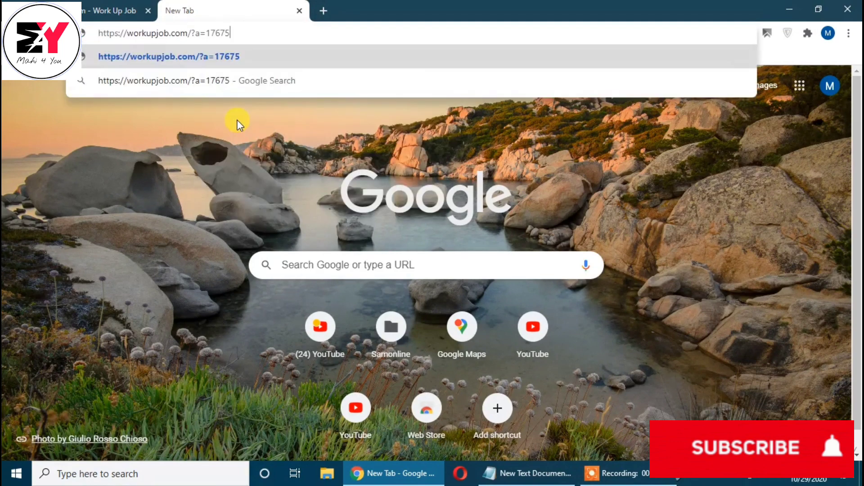
{"action": "key", "text": "Return"}
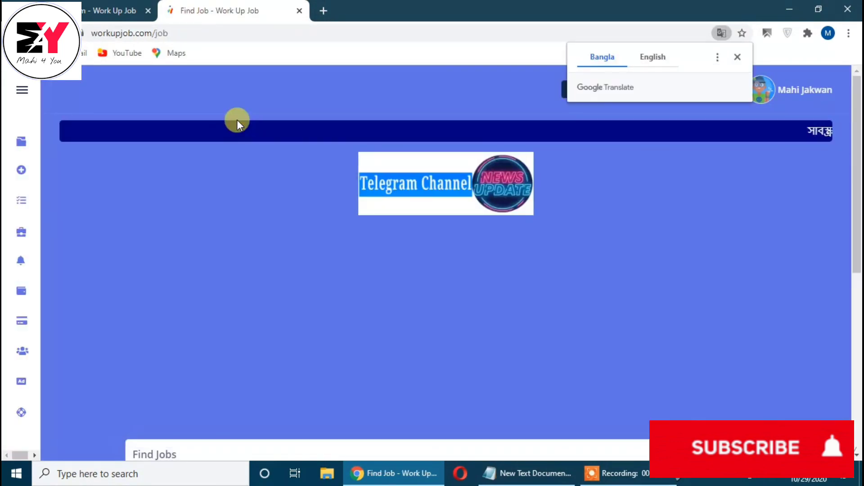
{"action": "scroll", "coordinate": [470, 166], "scroll_direction": "down", "scroll_amount": 8}
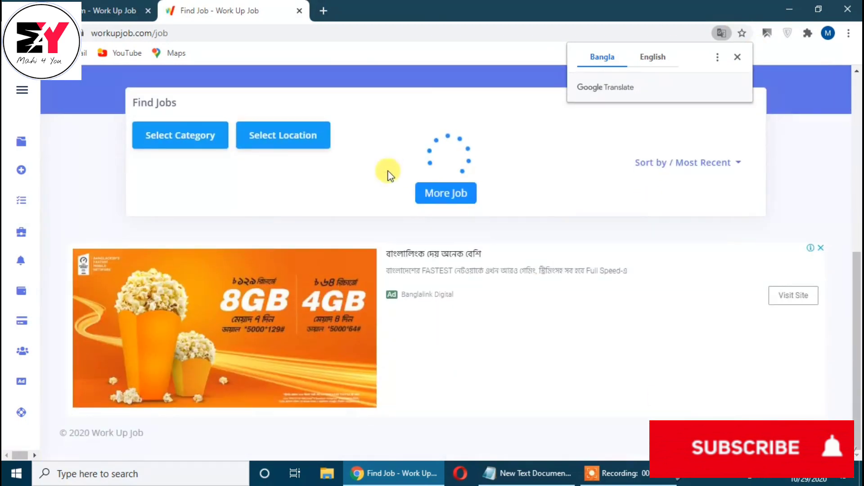